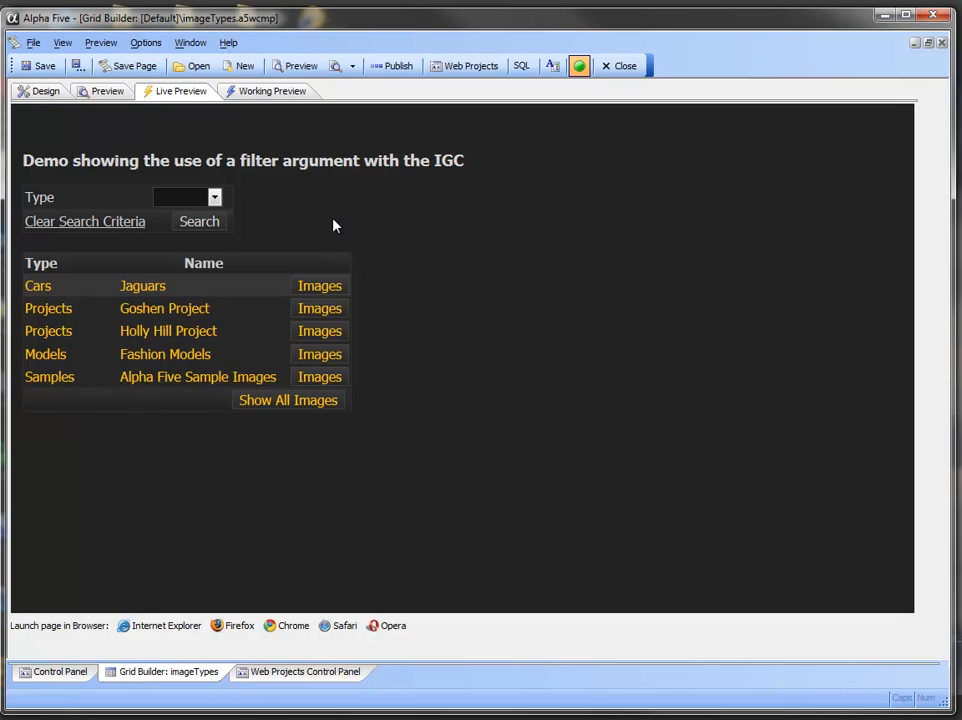
# - View the image galleries for Jaguars, Goshen Project and Holly Hill Project in the live preview, closing each one
pyautogui.click(322, 288)
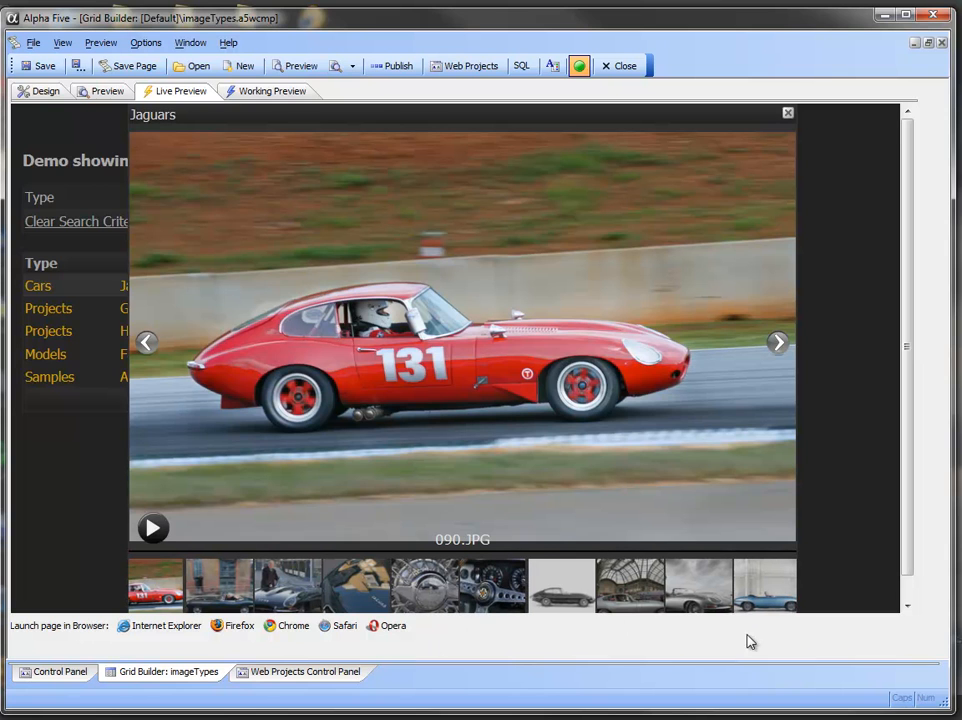
pyautogui.click(787, 113)
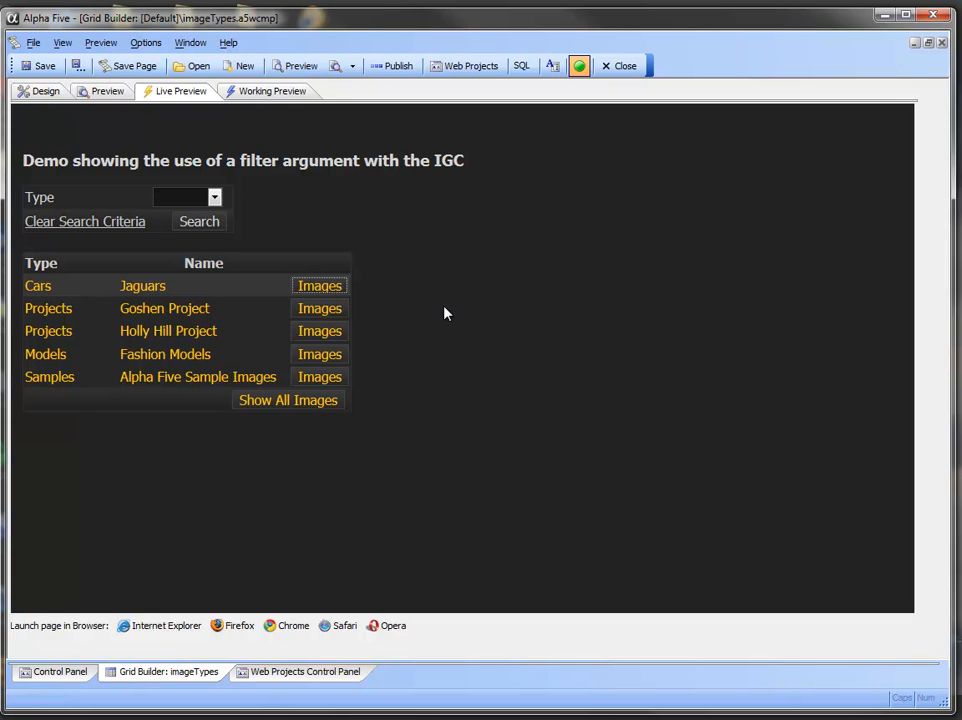
pyautogui.click(333, 316)
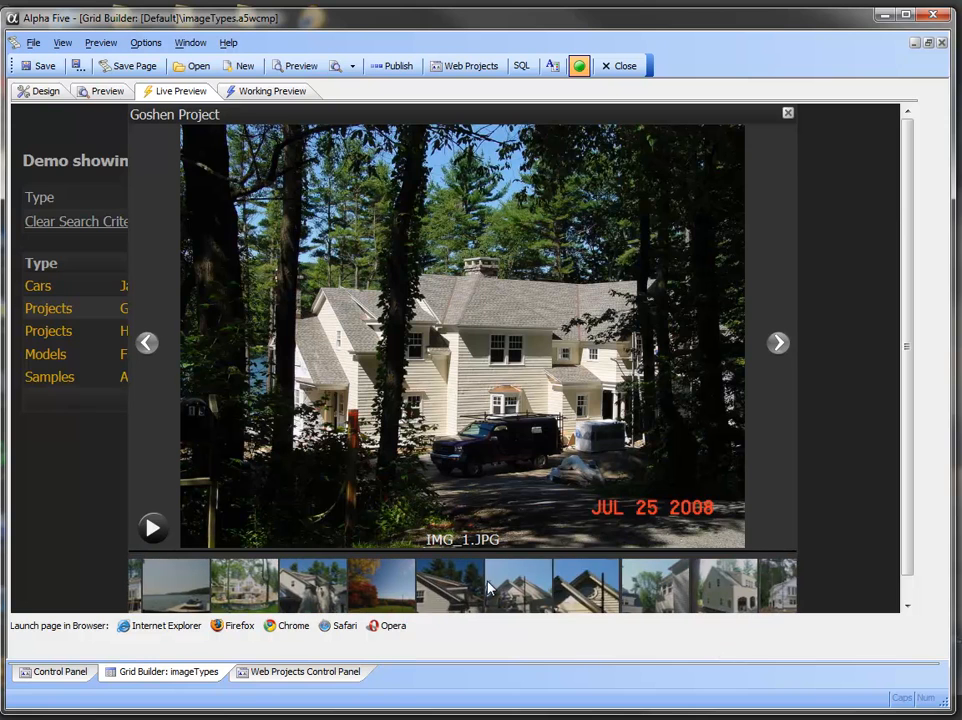
pyautogui.click(789, 117)
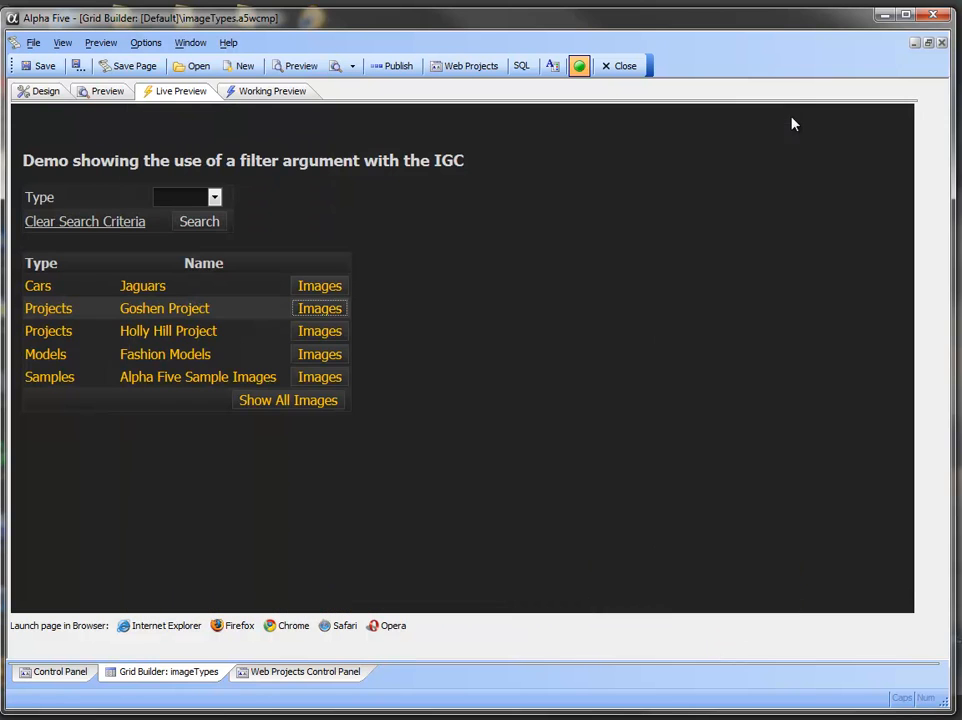
pyautogui.click(338, 334)
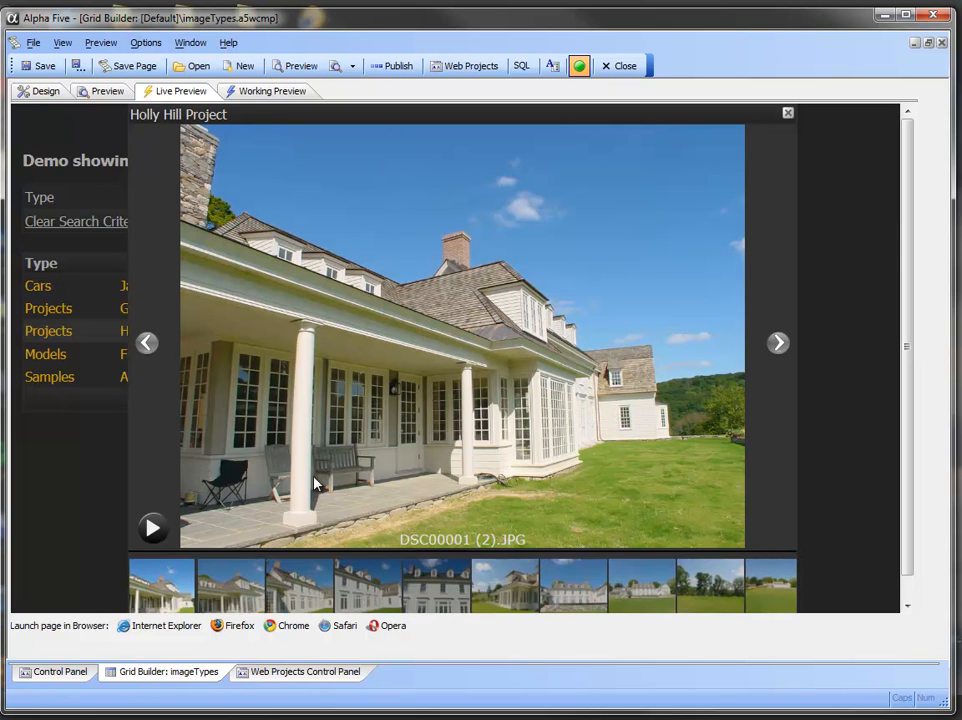
pyautogui.click(623, 601)
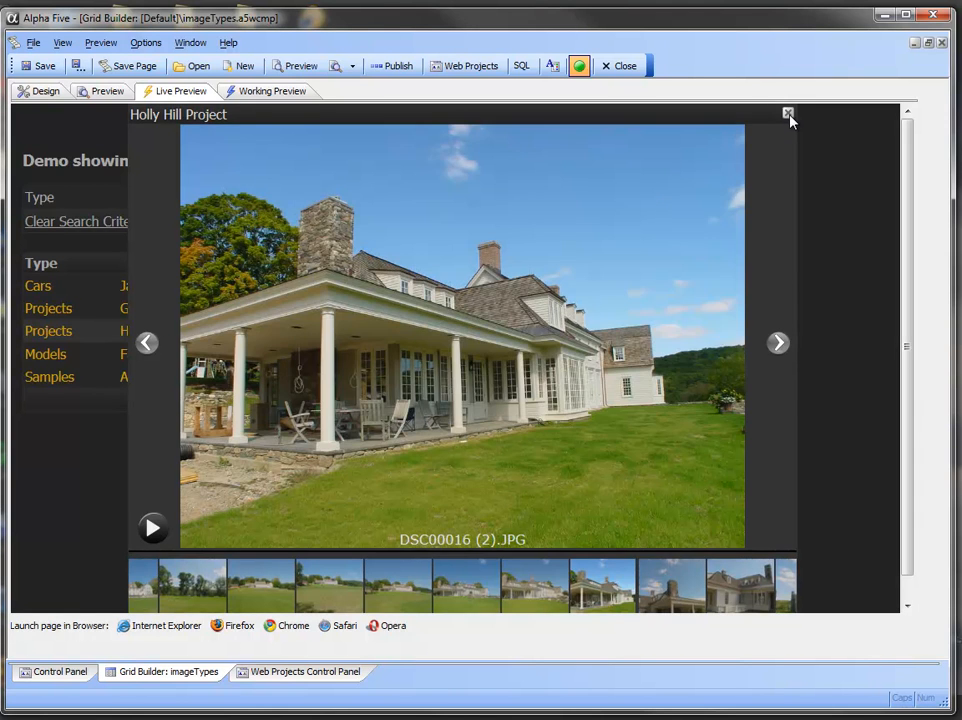
pyautogui.click(788, 115)
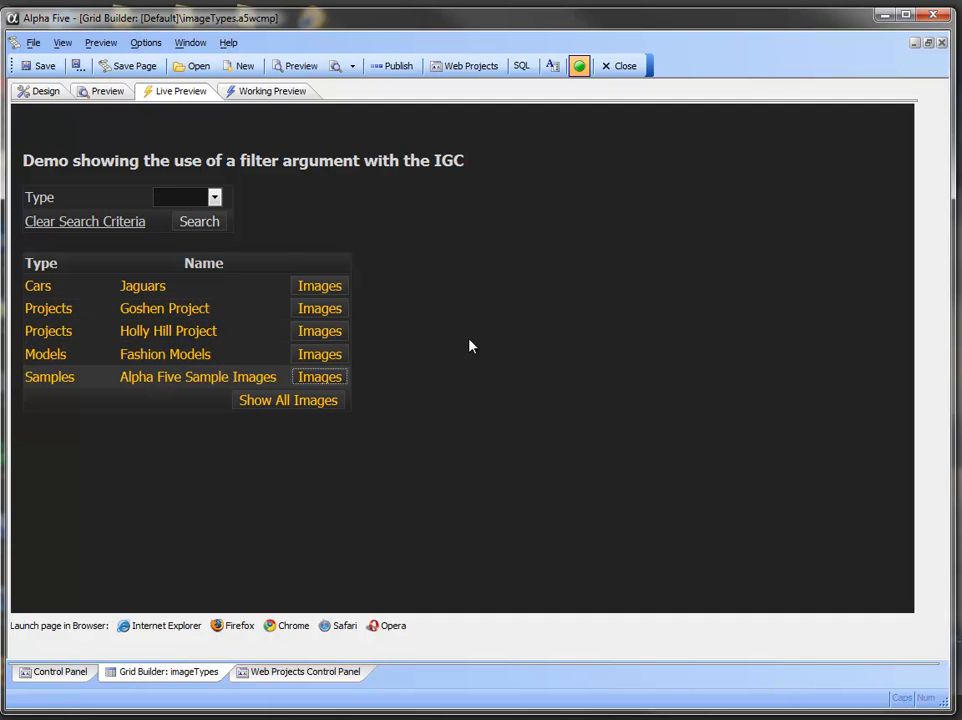
# - Filter the grid by type Projects, view all images for the filtered records, and close the gallery
pyautogui.click(214, 197)
pyautogui.click(185, 264)
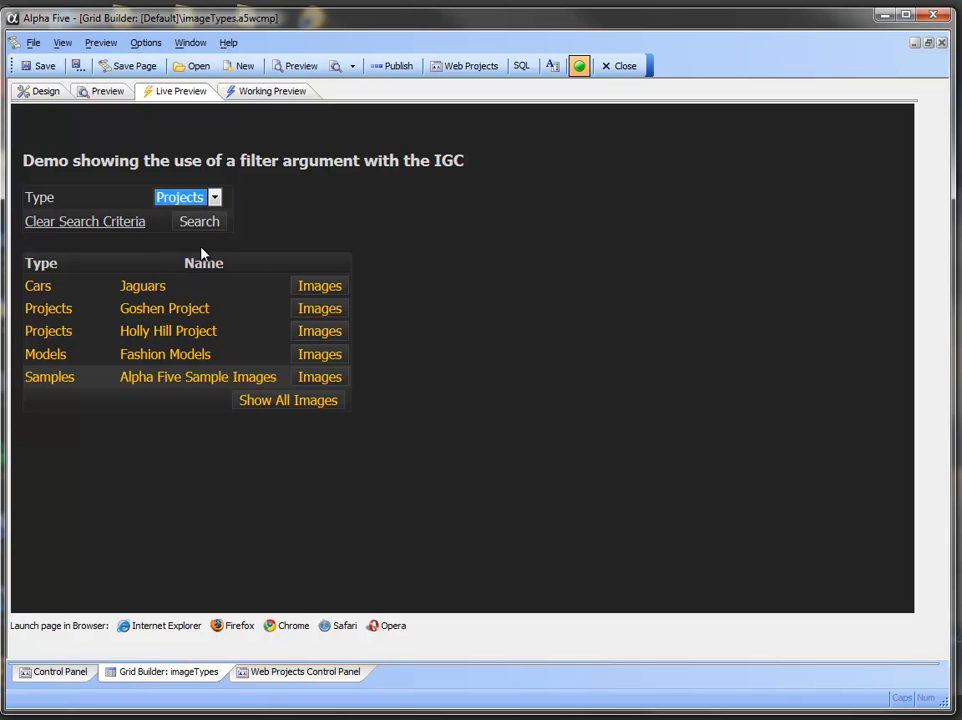
pyautogui.click(208, 223)
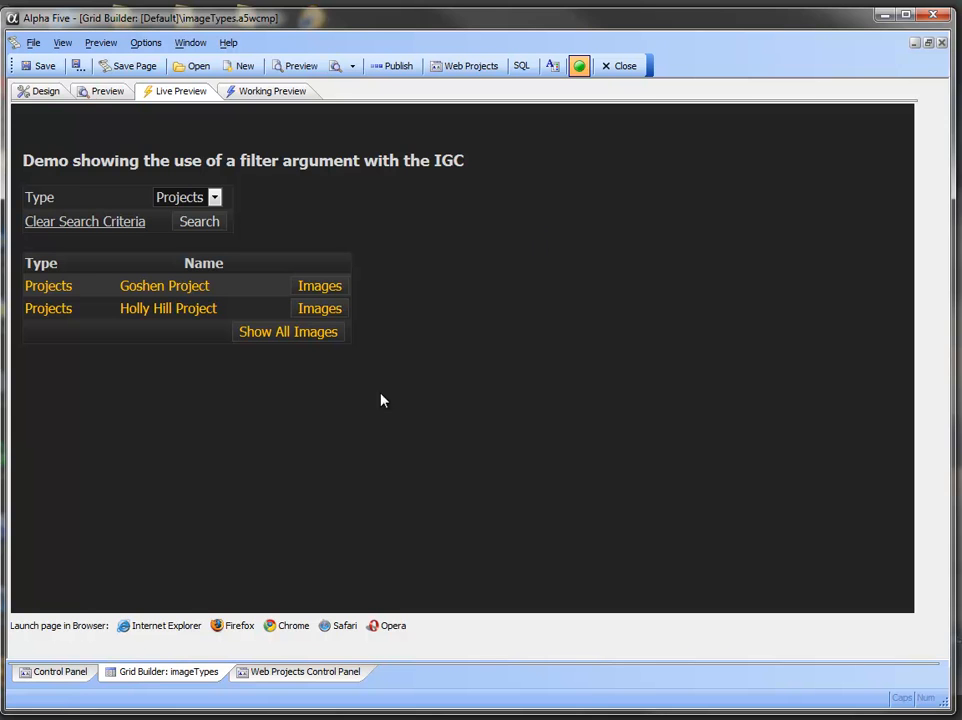
pyautogui.click(307, 337)
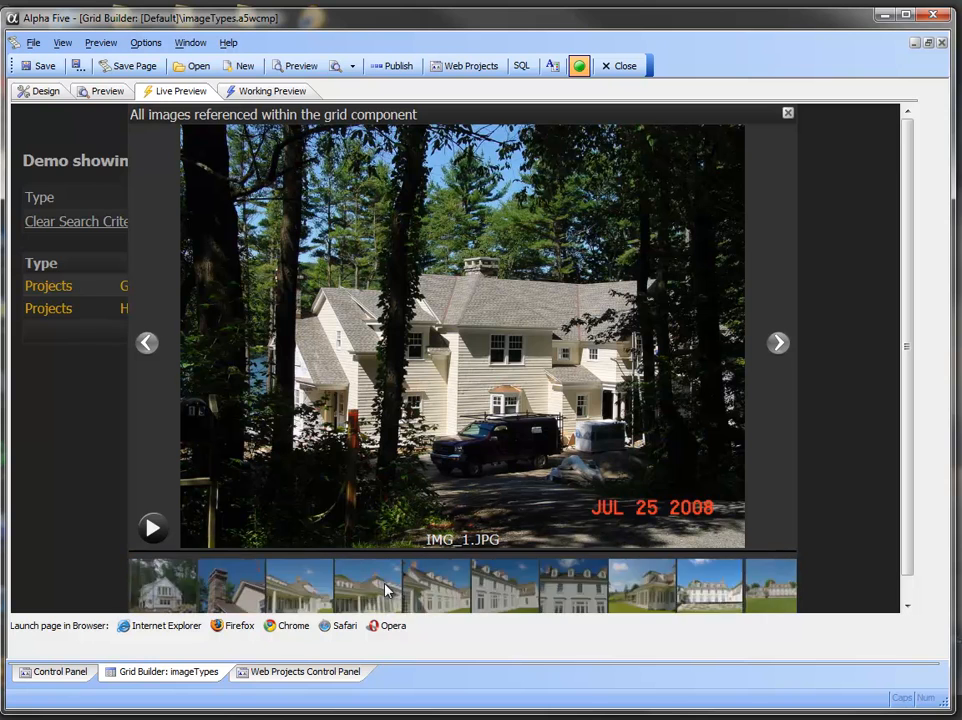
pyautogui.click(787, 113)
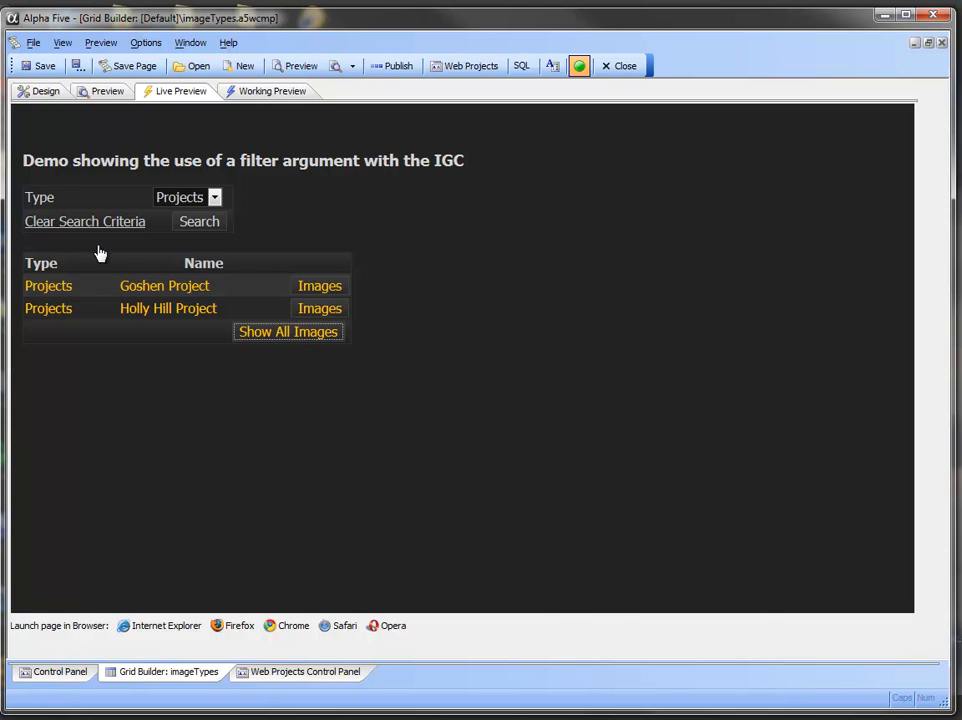
# - Inspect the My_filter field's properties in the grid design and toggle its Hide column setting
pyautogui.click(40, 91)
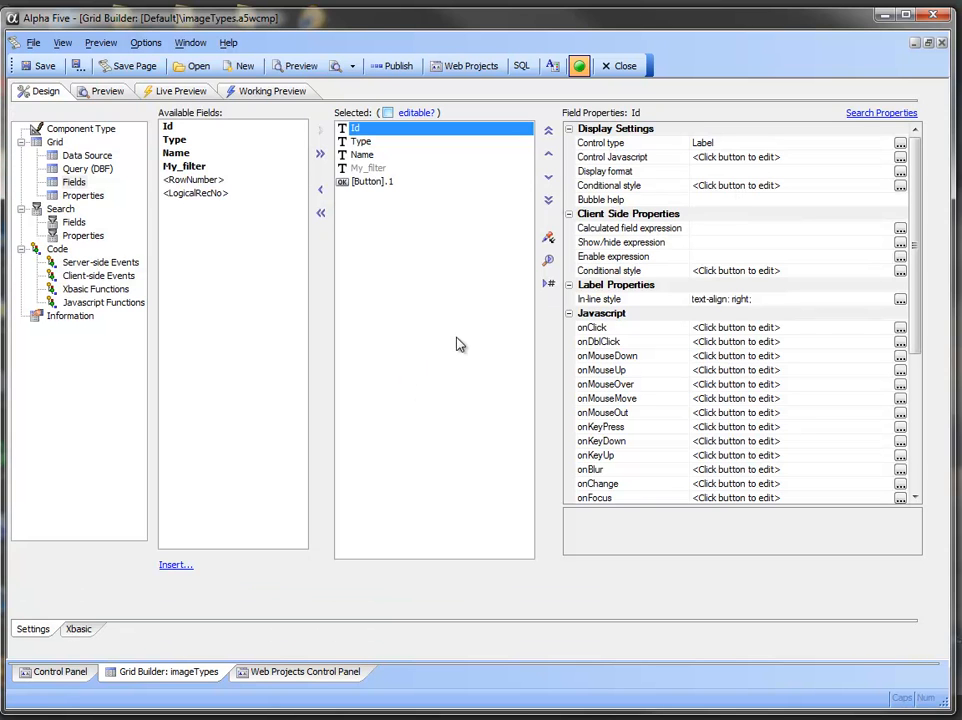
pyautogui.click(372, 169)
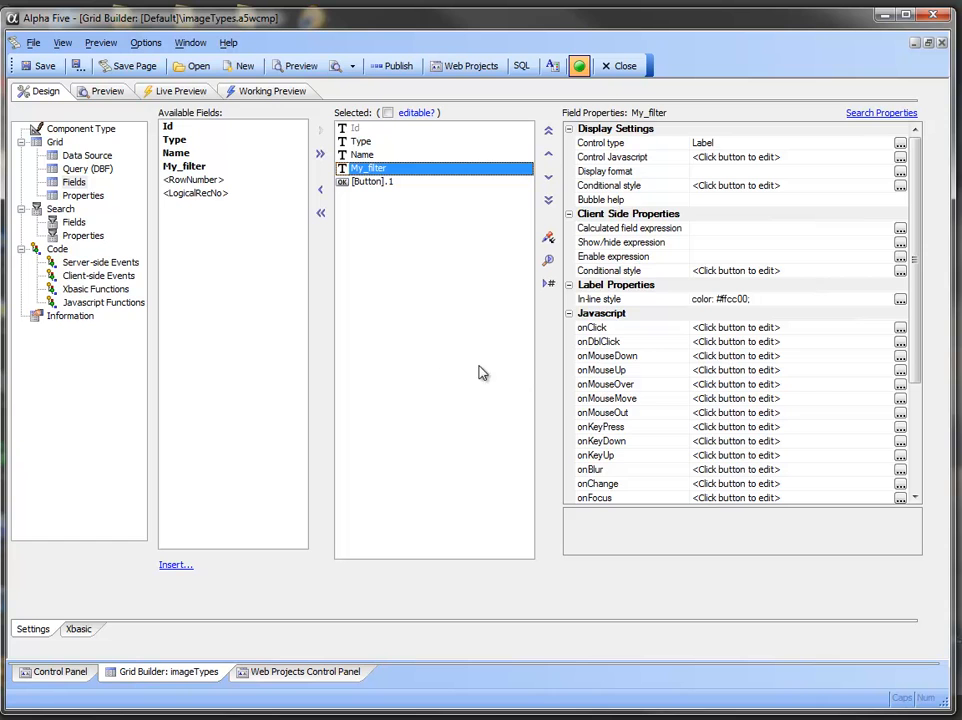
pyautogui.moveTo(918, 318); pyautogui.dragTo(927, 447)
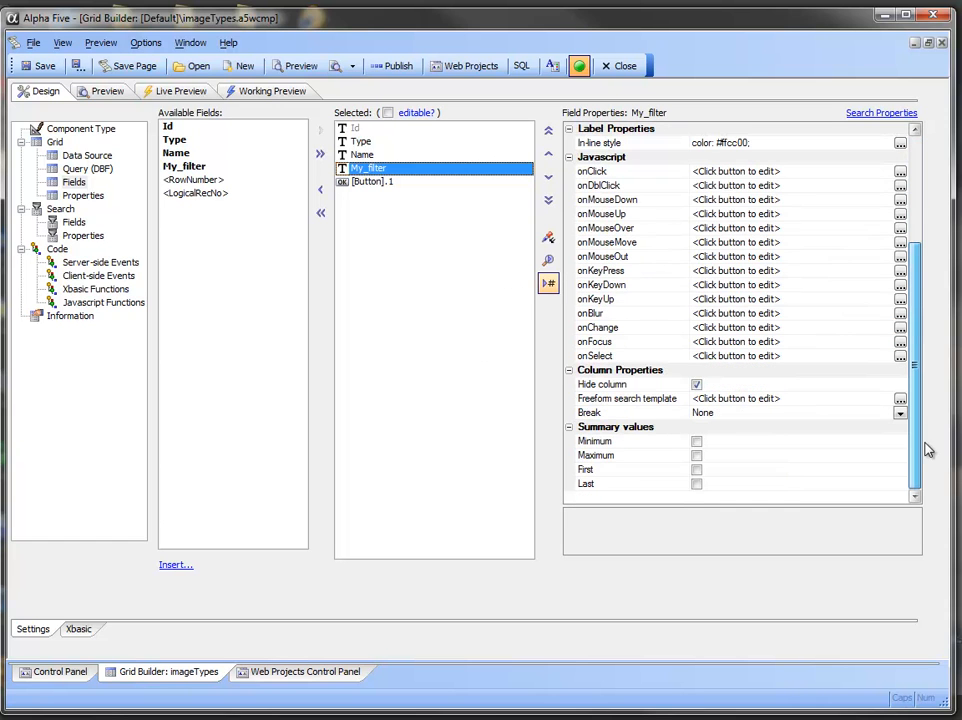
pyautogui.click(696, 386)
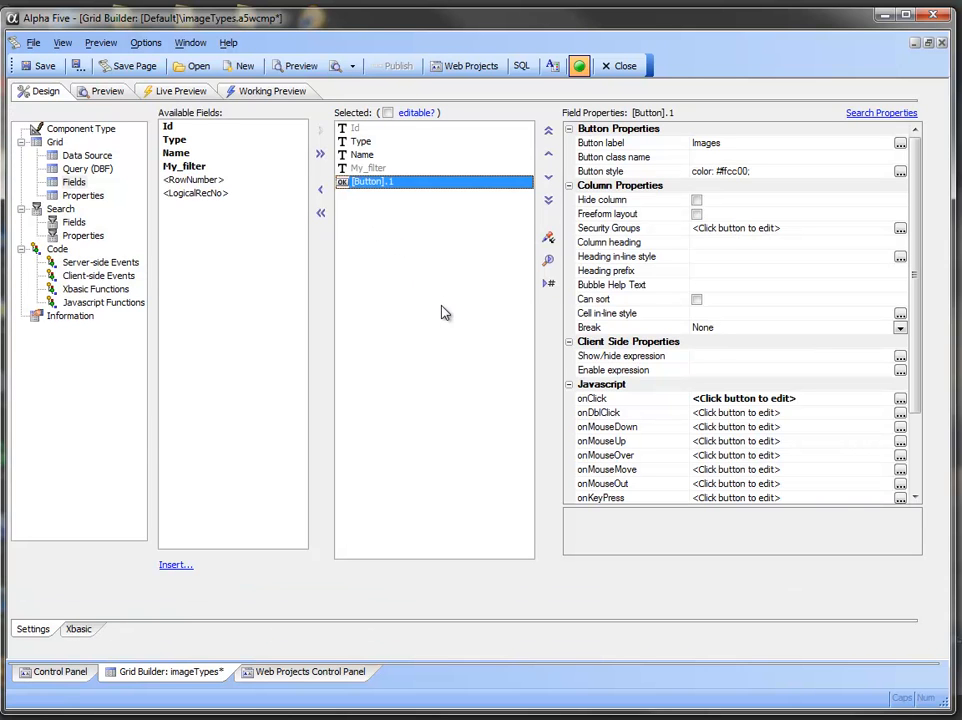
# - Inspect the filter argument binding in the Images button's onClick action that opens the image gallery
pyautogui.click(900, 400)
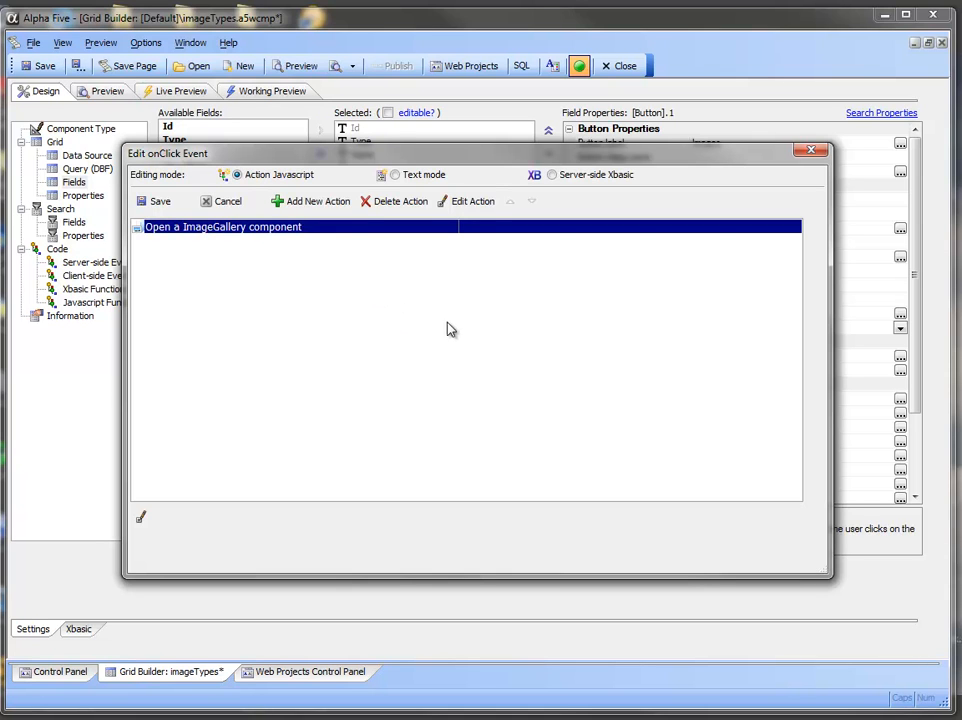
pyautogui.click(468, 203)
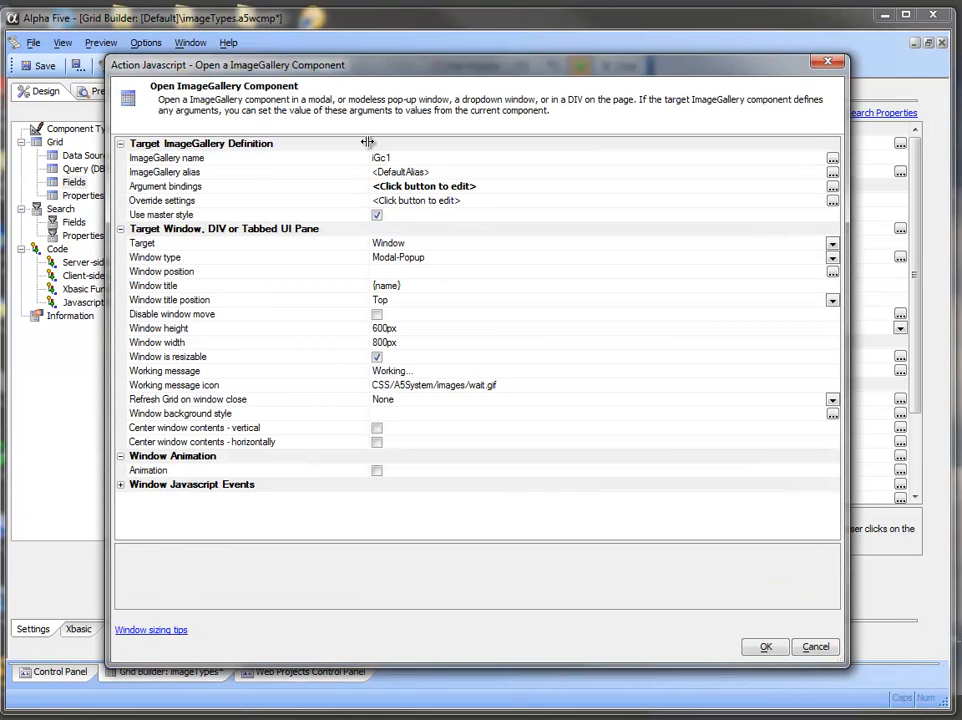
pyautogui.click(832, 187)
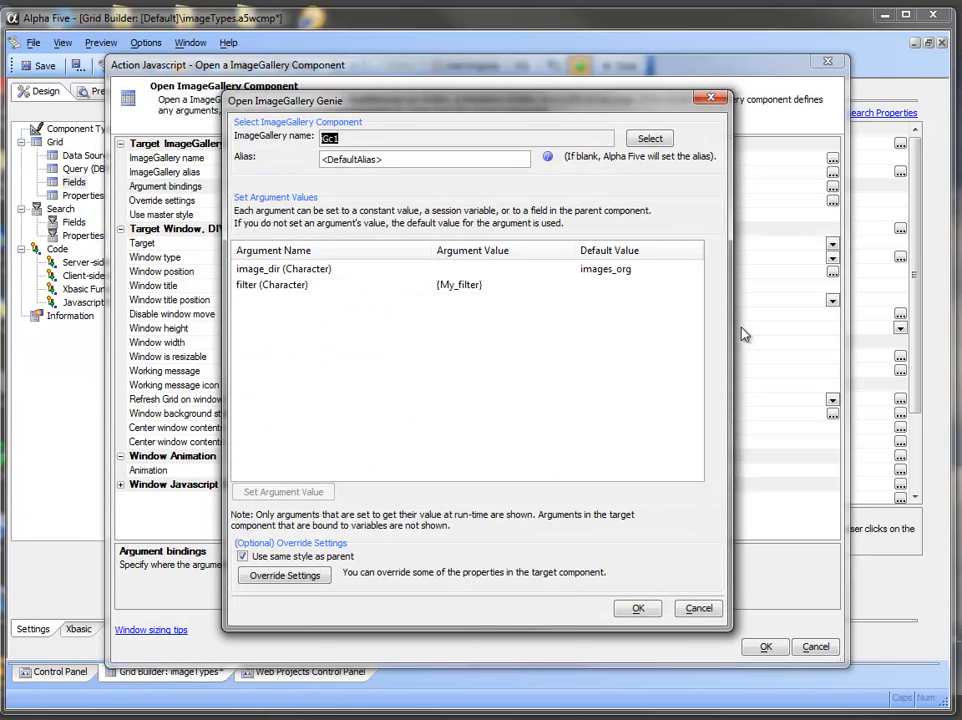
pyautogui.click(272, 289)
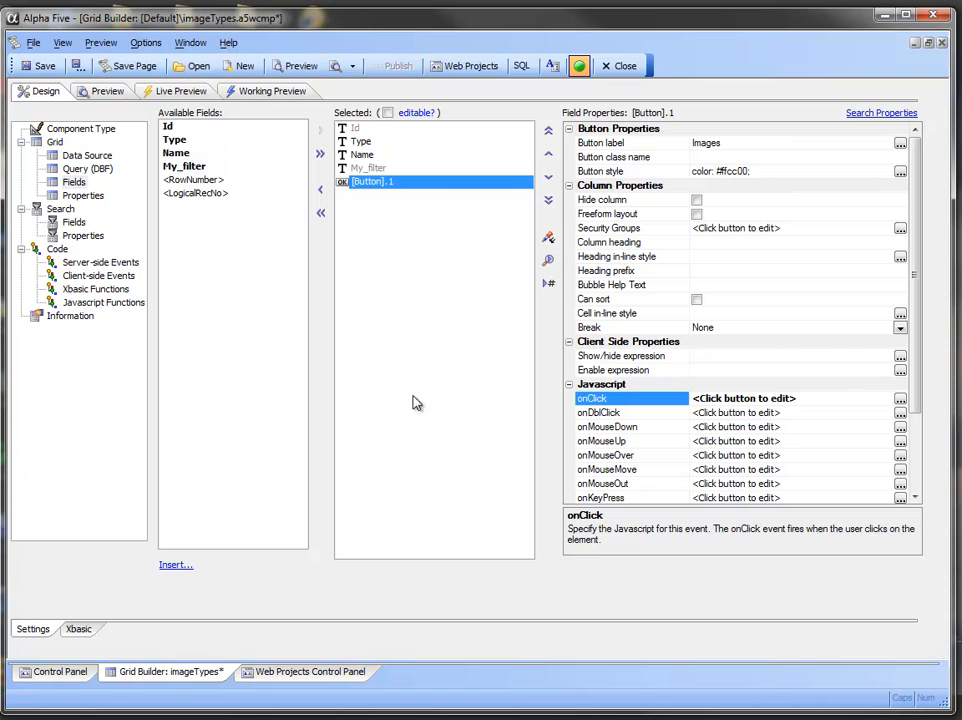
# - Inspect the filter argument binding in the SHOWIMAGES action button's image gallery action, then close its event editor
pyautogui.click(83, 195)
pyautogui.moveTo(923, 362)
pyautogui.mouseDown()
pyautogui.moveTo(930, 499)
pyautogui.moveTo(928, 405)
pyautogui.mouseUp()
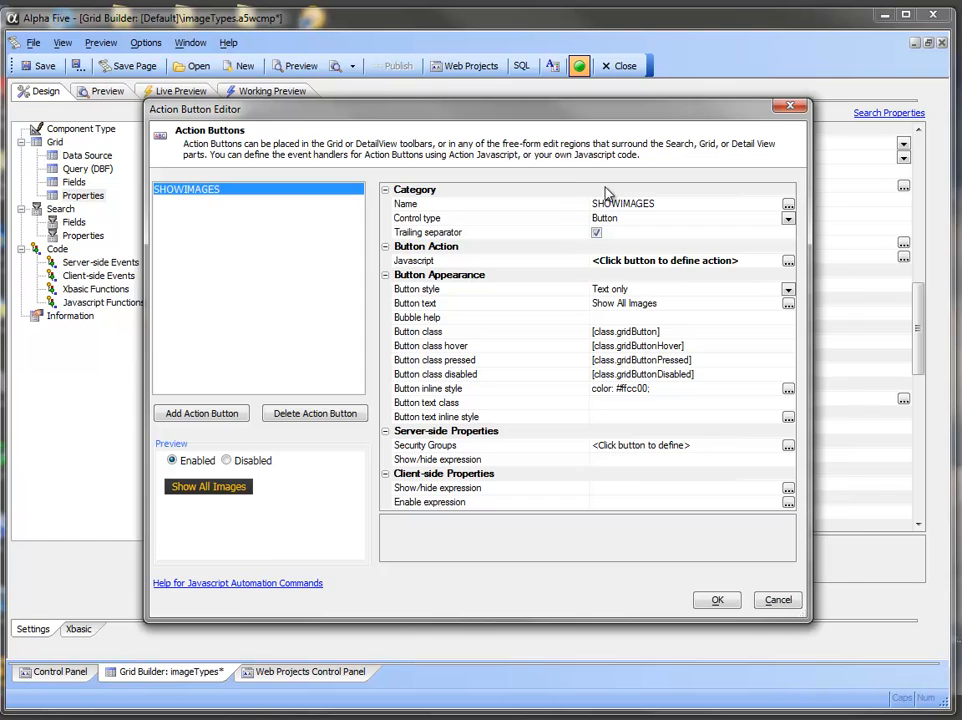
pyautogui.click(526, 261)
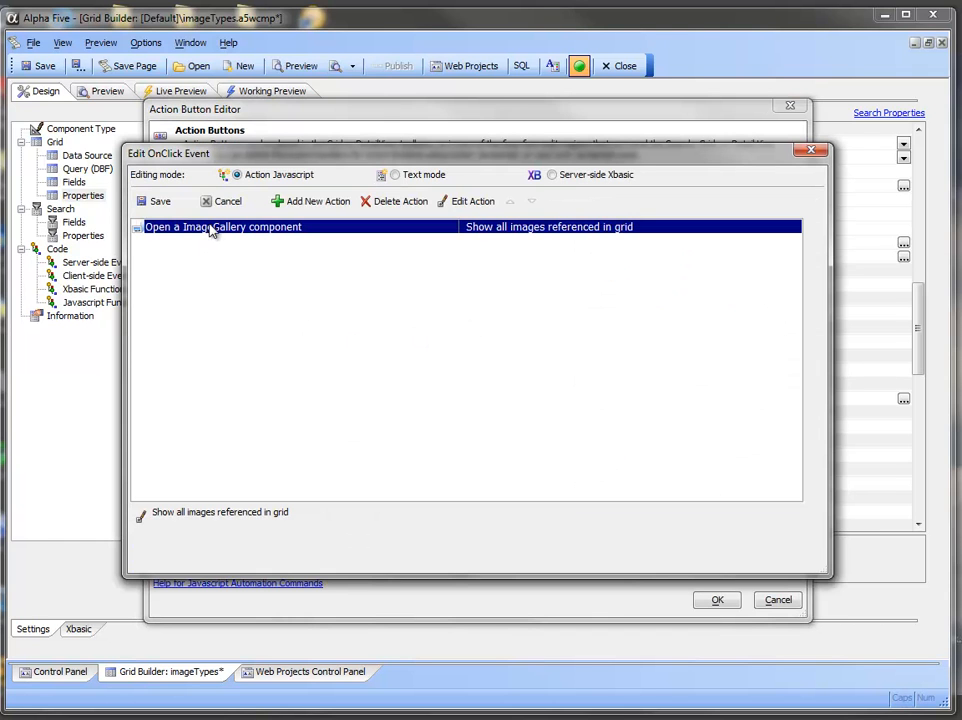
pyautogui.click(468, 204)
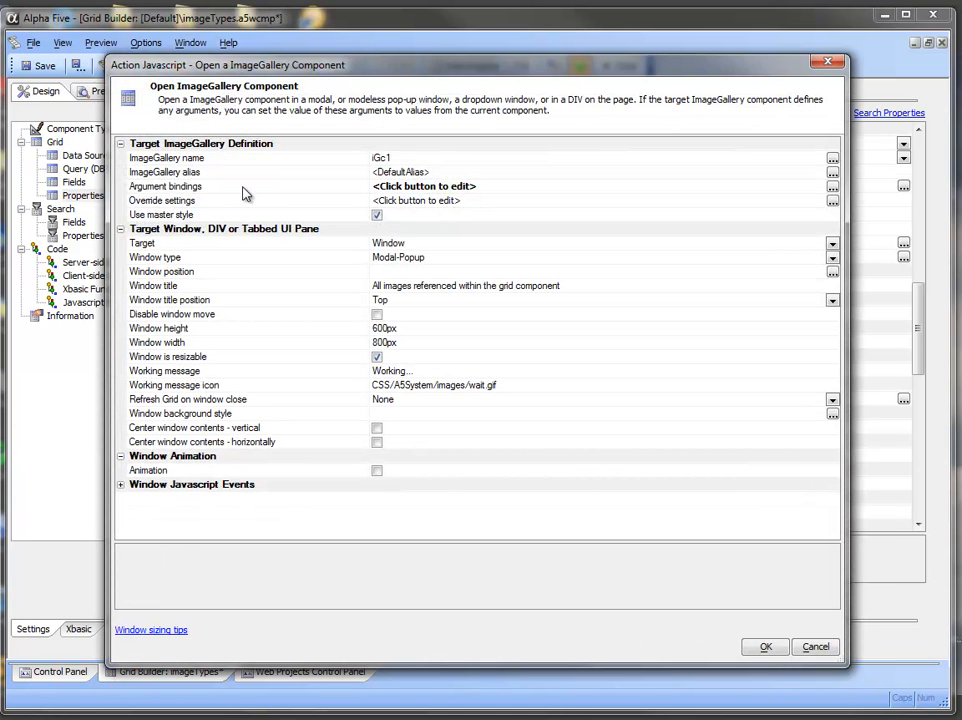
pyautogui.click(832, 188)
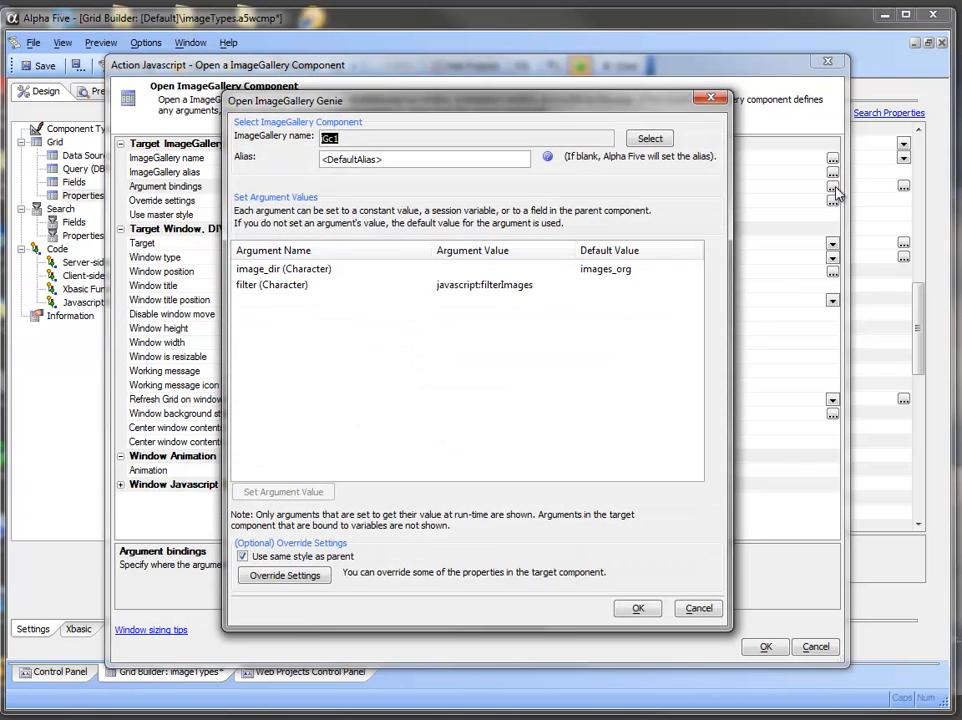
pyautogui.click(305, 290)
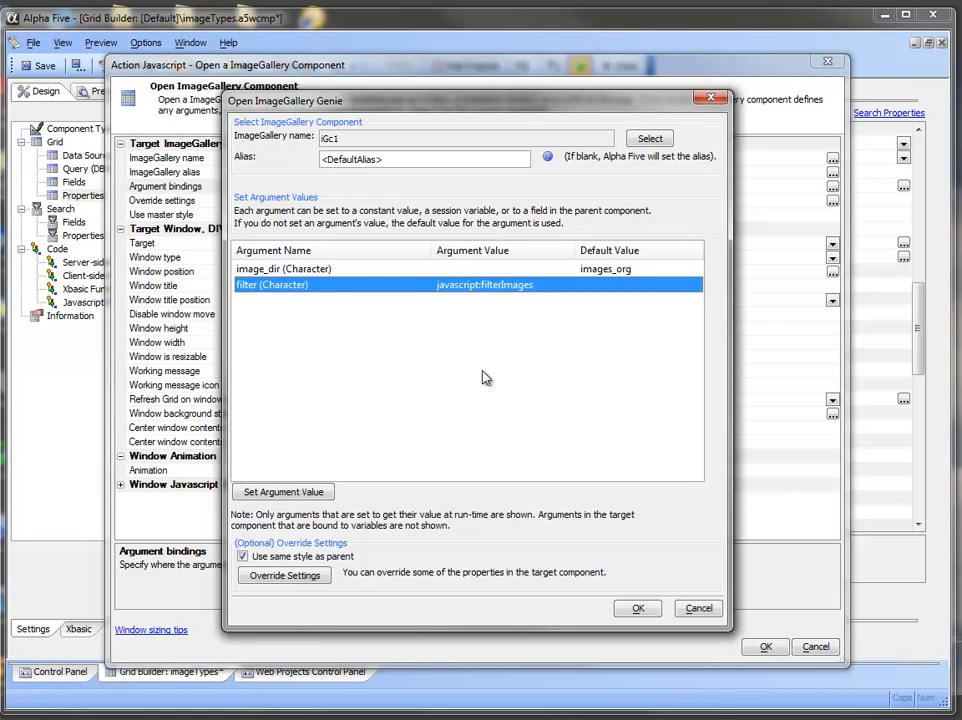
pyautogui.click(638, 608)
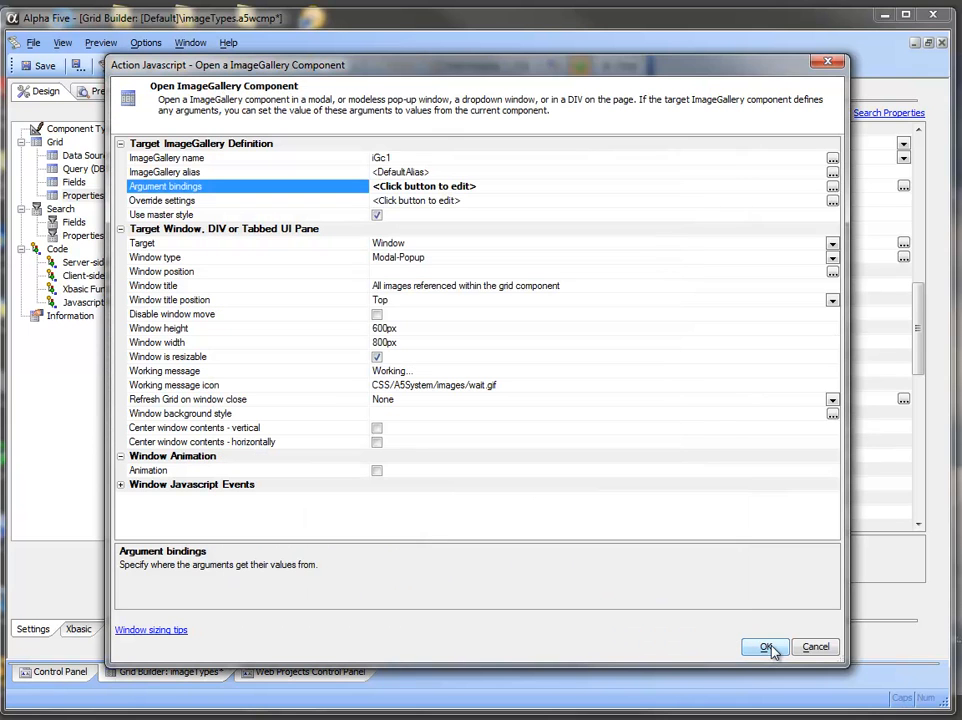
pyautogui.click(768, 648)
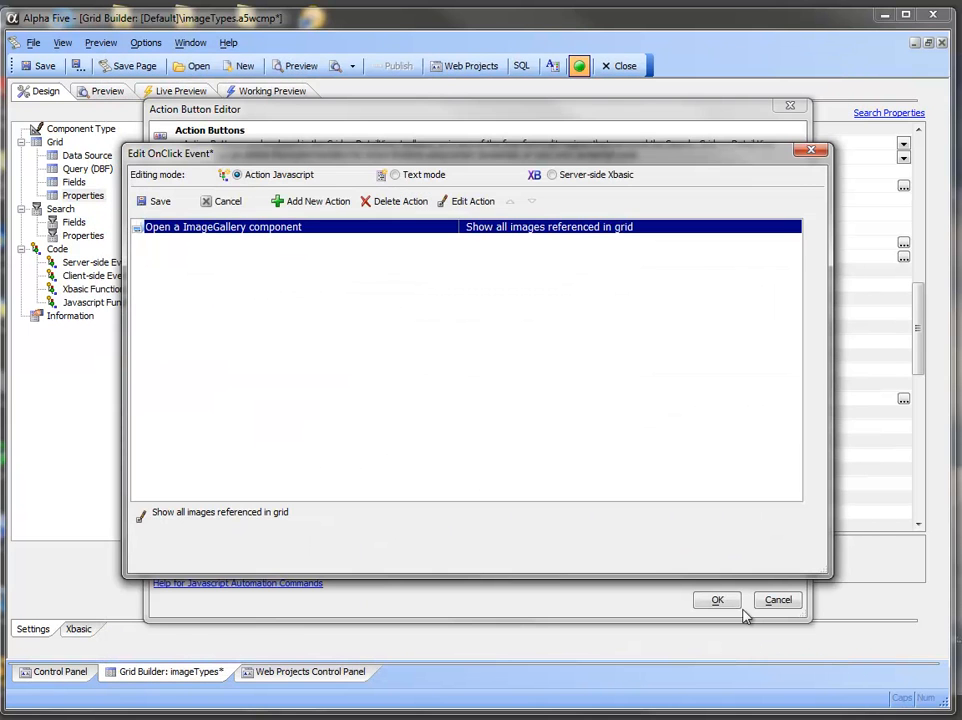
pyautogui.click(811, 150)
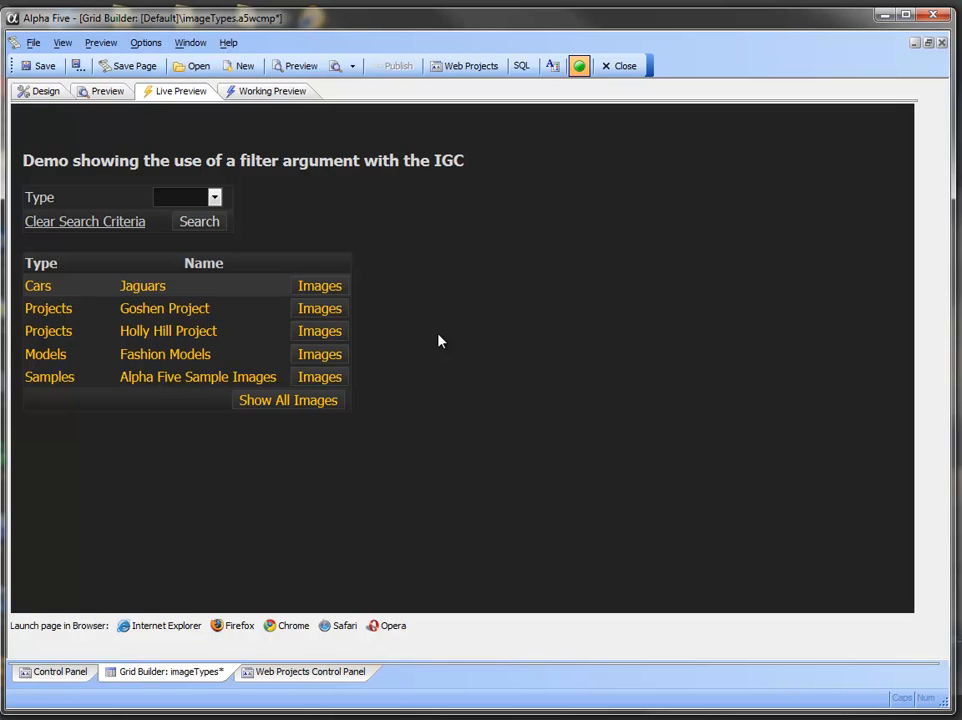
# - View the Jaguars gallery in the live preview, close it, and open the gallery of all images referenced in the grid
pyautogui.click(325, 287)
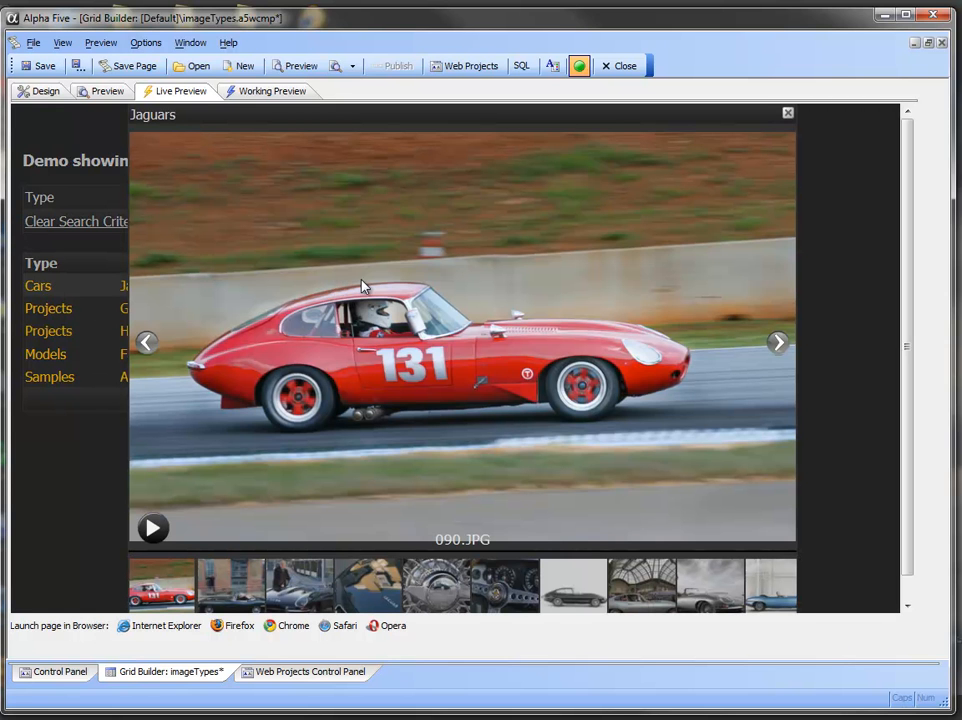
pyautogui.click(788, 114)
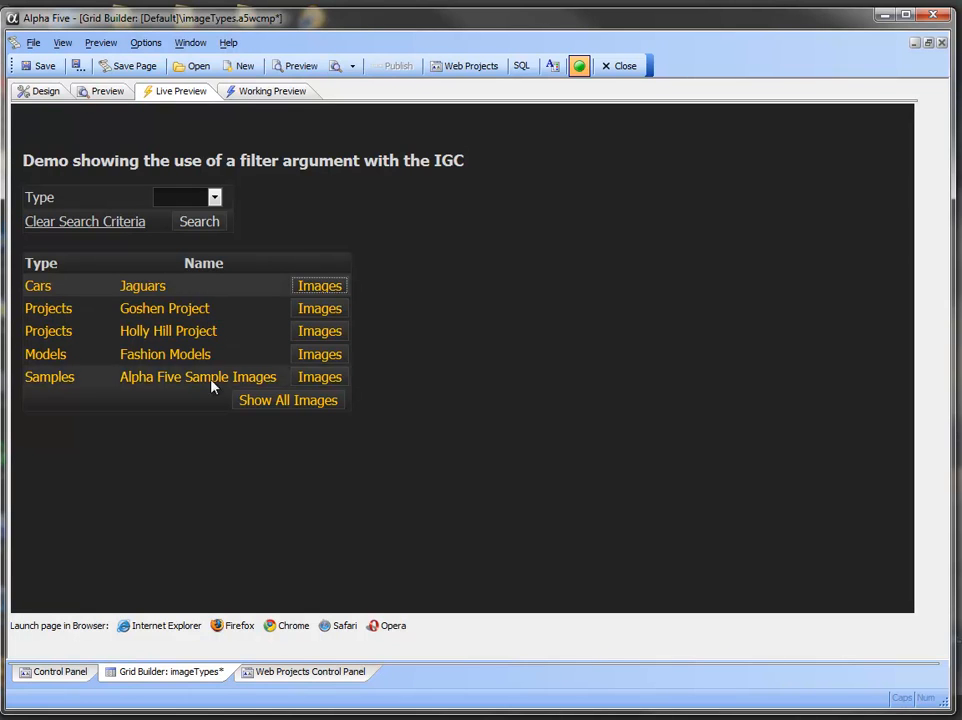
pyautogui.click(304, 401)
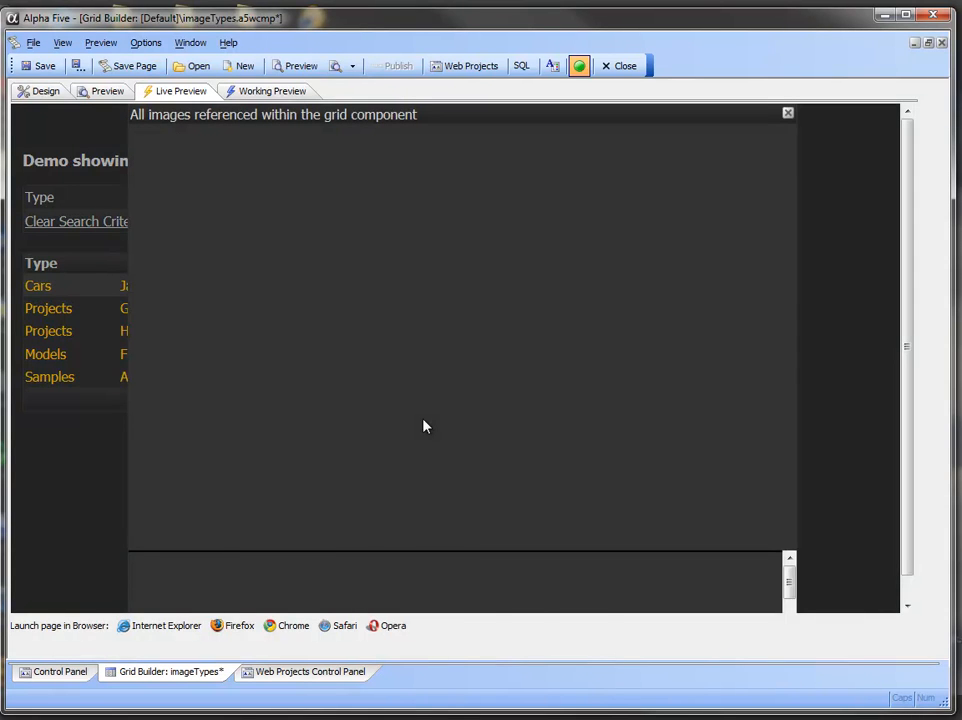